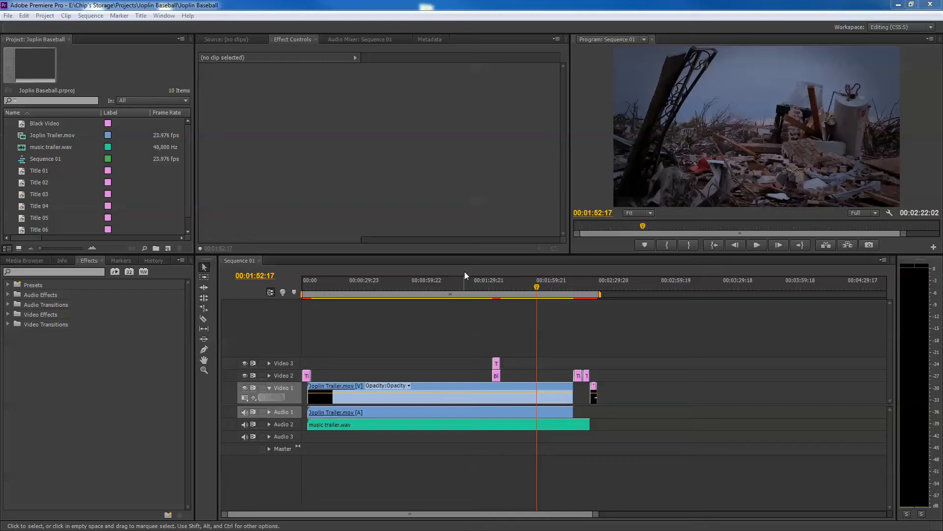
Make the Sequence 01 timeline active and open its media export settings
click(8, 16)
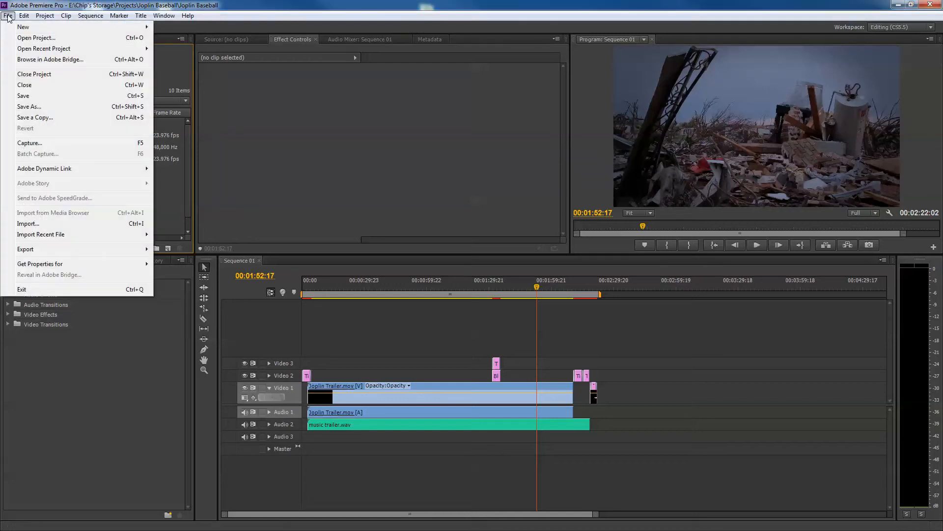
mouse_move(55, 254)
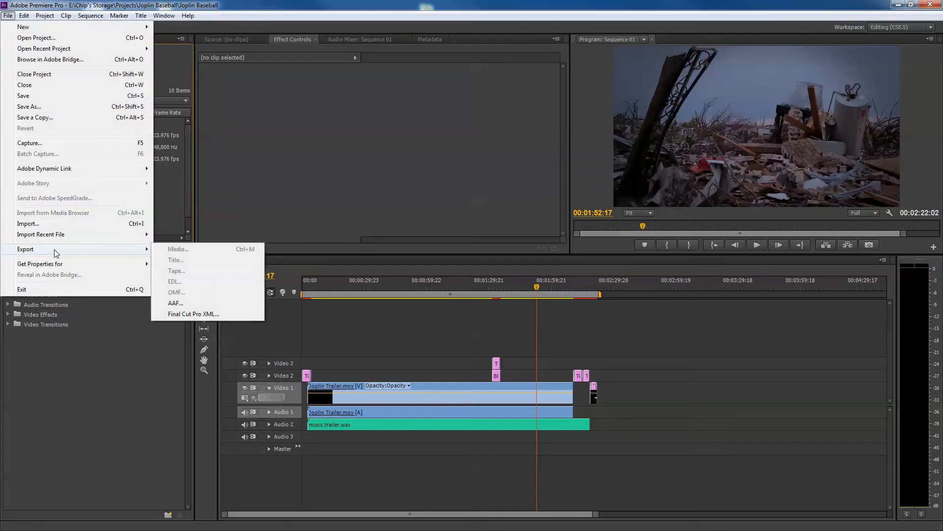
click(352, 270)
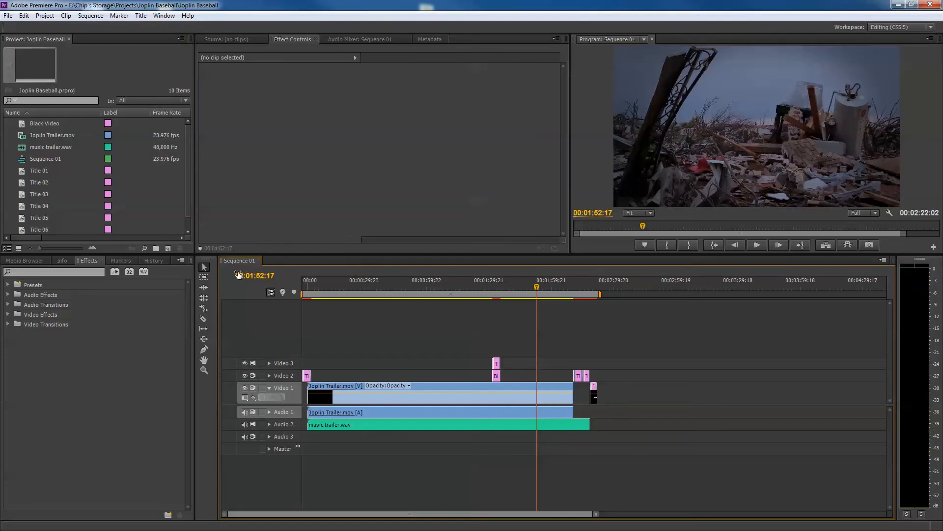
click(6, 16)
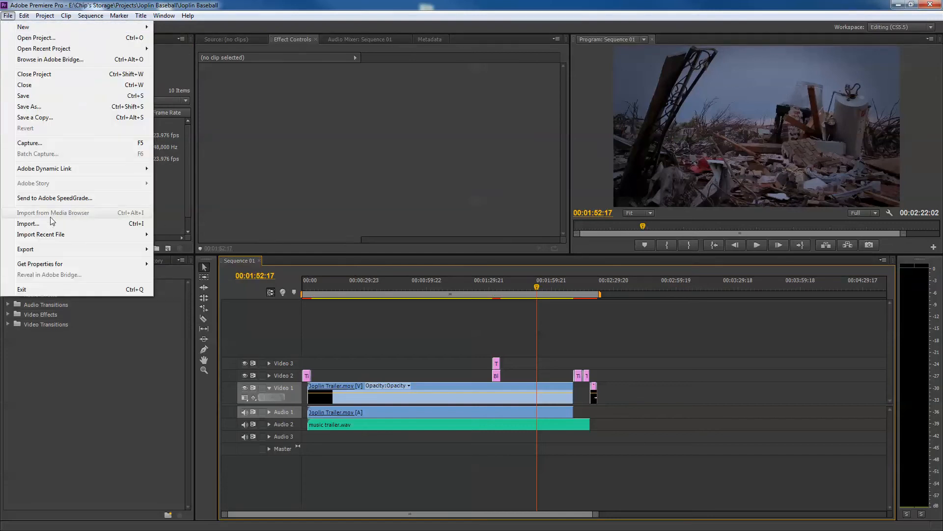
mouse_move(74, 250)
click(168, 250)
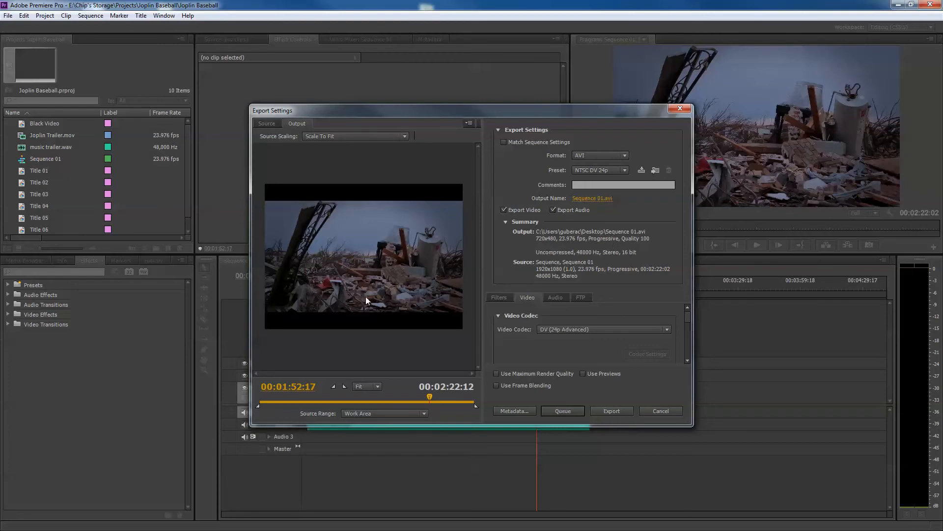
Compare the source and output previews of the sequence in the export settings
click(269, 123)
click(296, 123)
click(271, 125)
click(296, 123)
Set the export format to QuickTime and the video codec to H.264
click(623, 155)
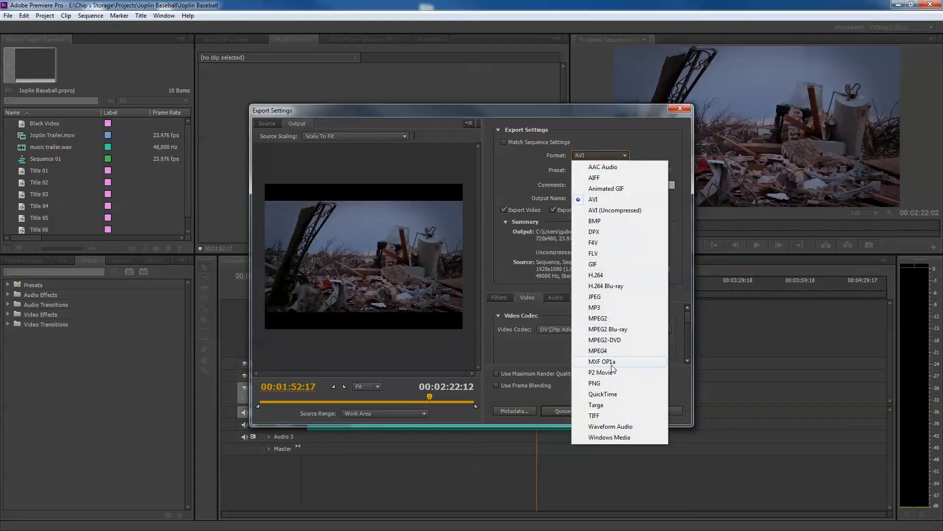
click(610, 394)
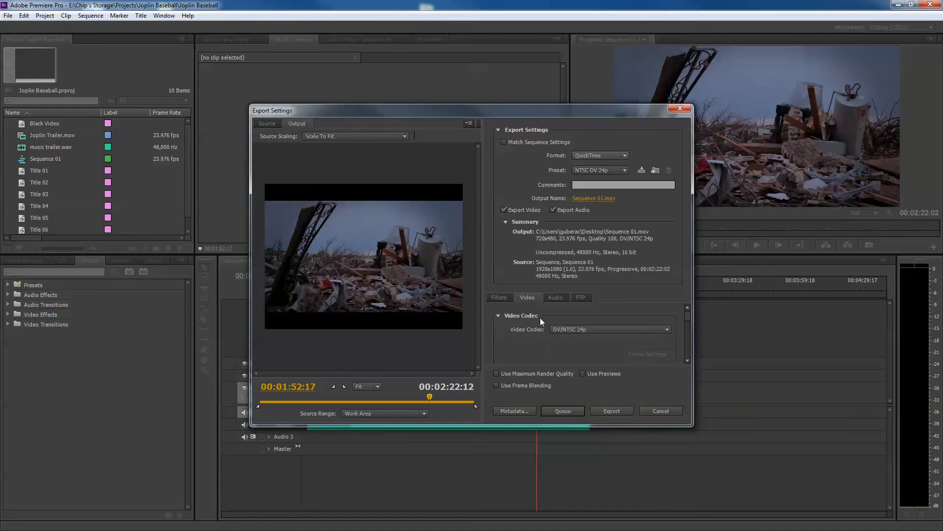
click(498, 316)
click(497, 316)
click(497, 316)
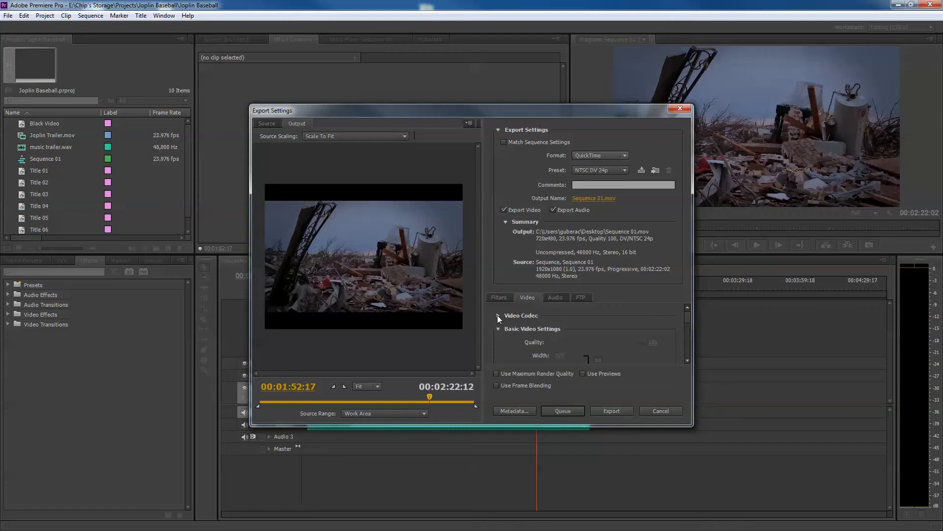
click(498, 316)
click(498, 316)
click(497, 316)
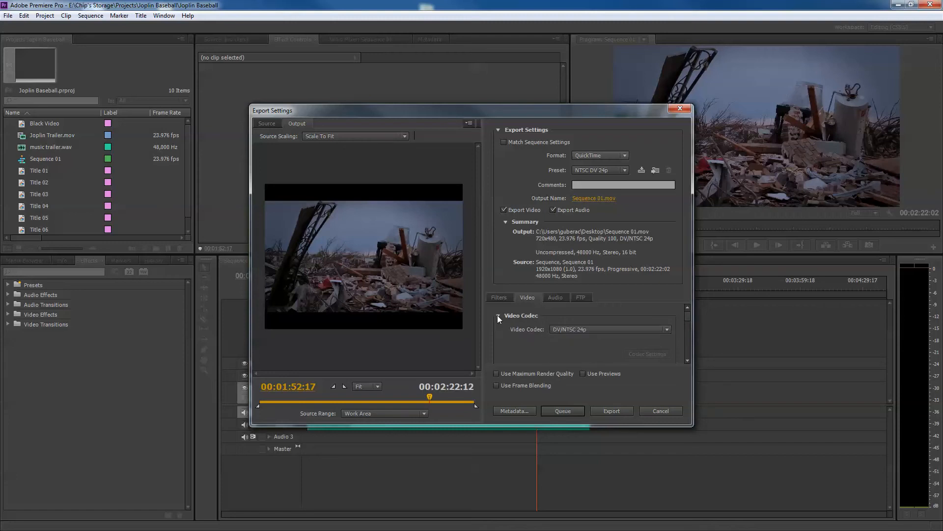
click(666, 329)
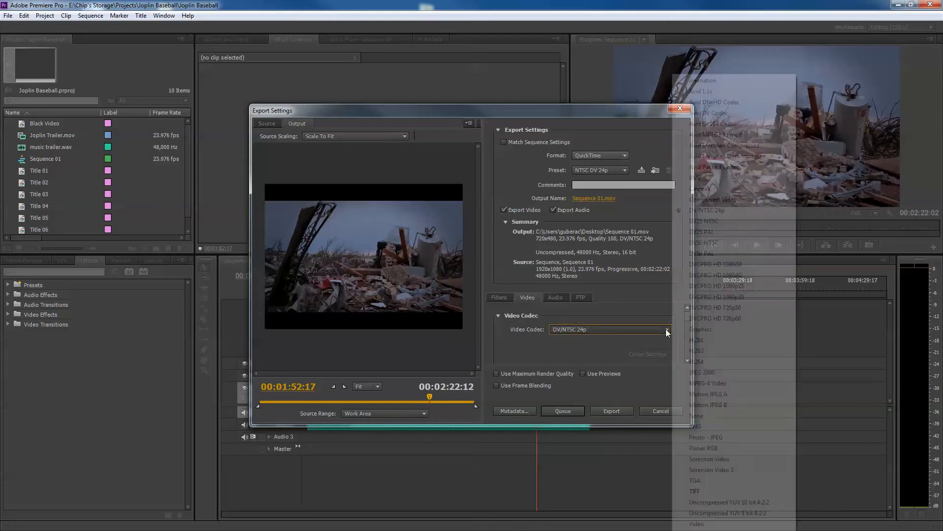
click(704, 361)
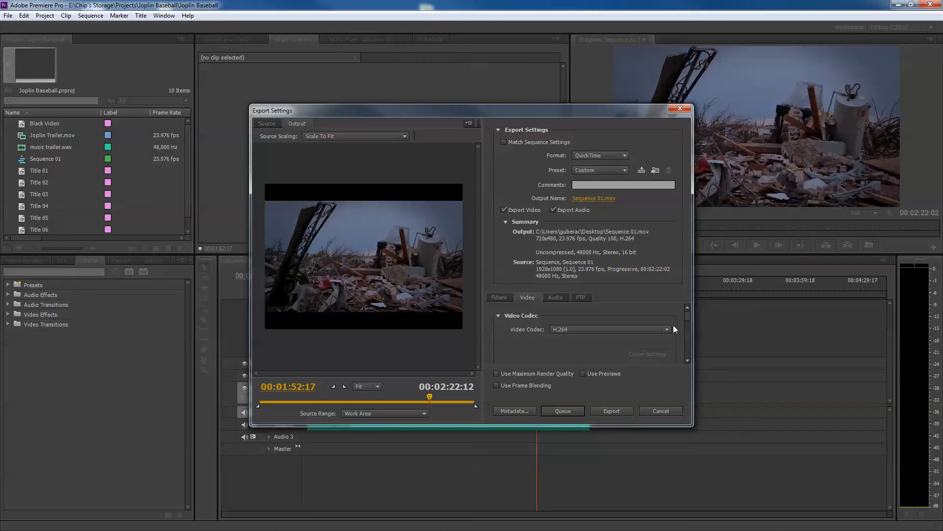
Unlink the output width and height and set the frame size to 1920 by 1080
drag(687, 317, 686, 326)
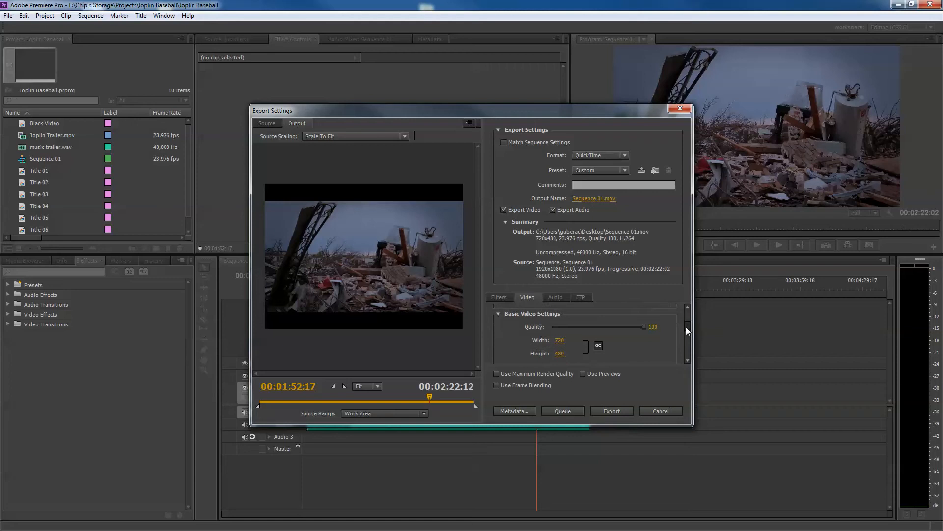
click(598, 345)
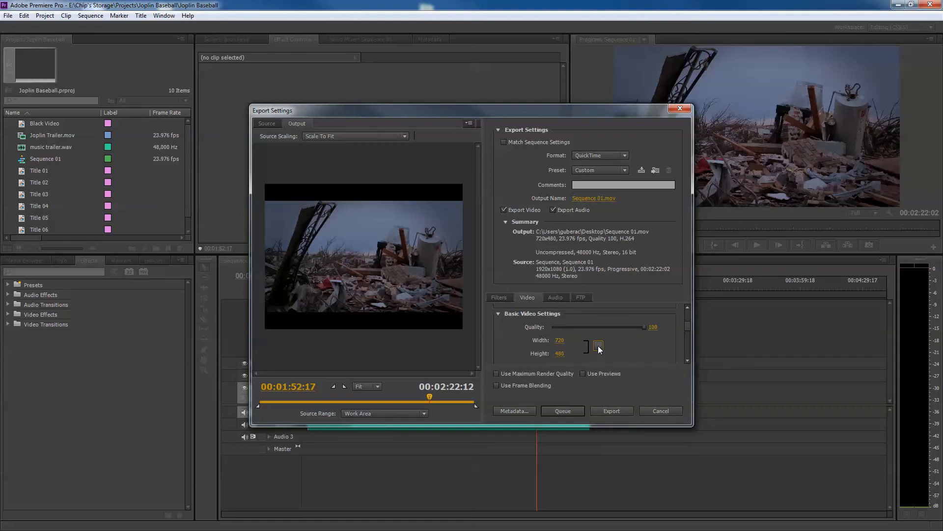
click(561, 341)
text(1920)
click(560, 354)
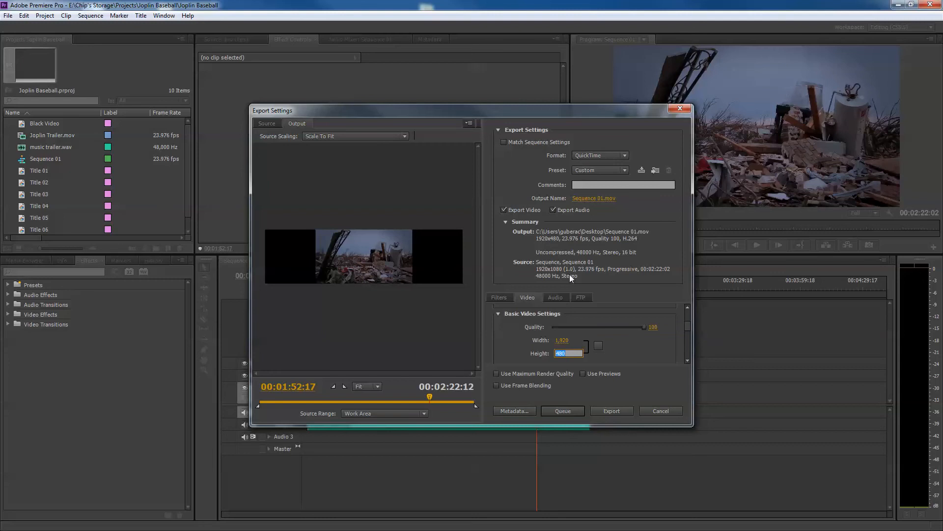
text(1080)
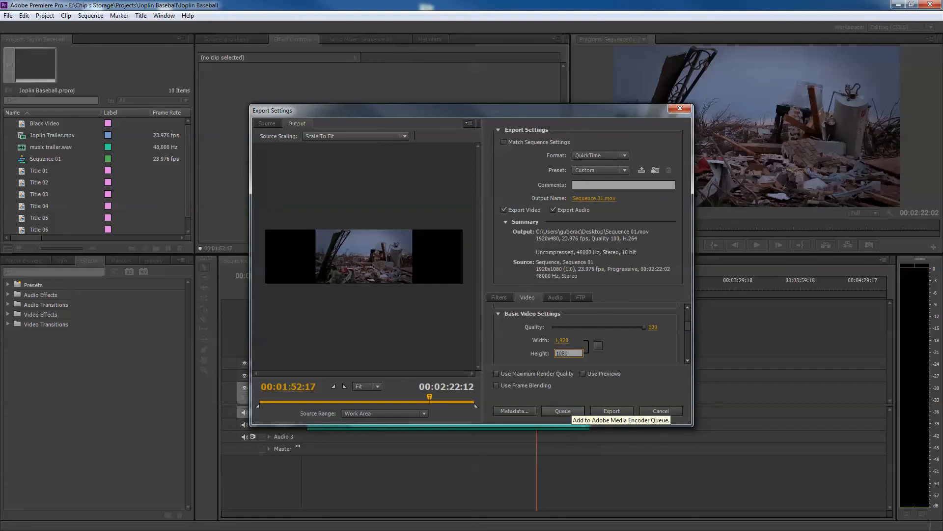
click(646, 338)
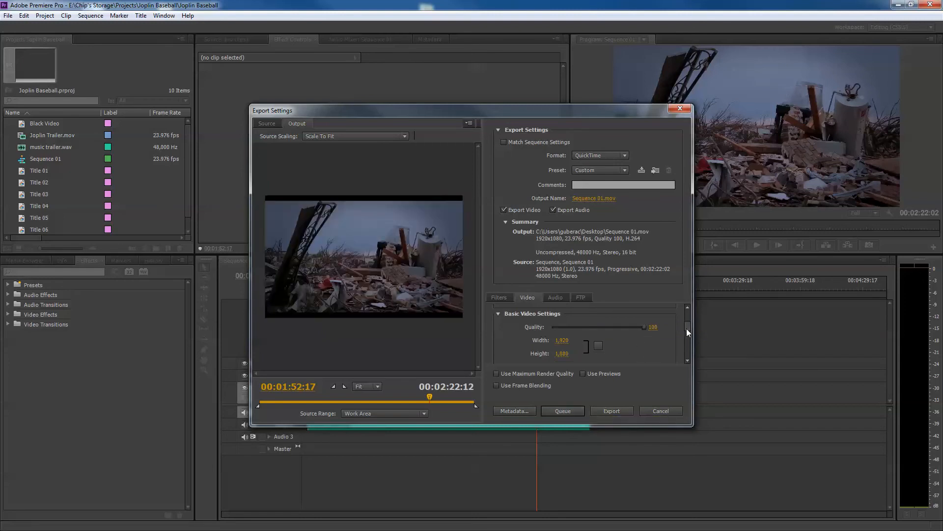
Set the output video's pixel aspect ratio to Square Pixels (1.0)
drag(686, 327, 686, 331)
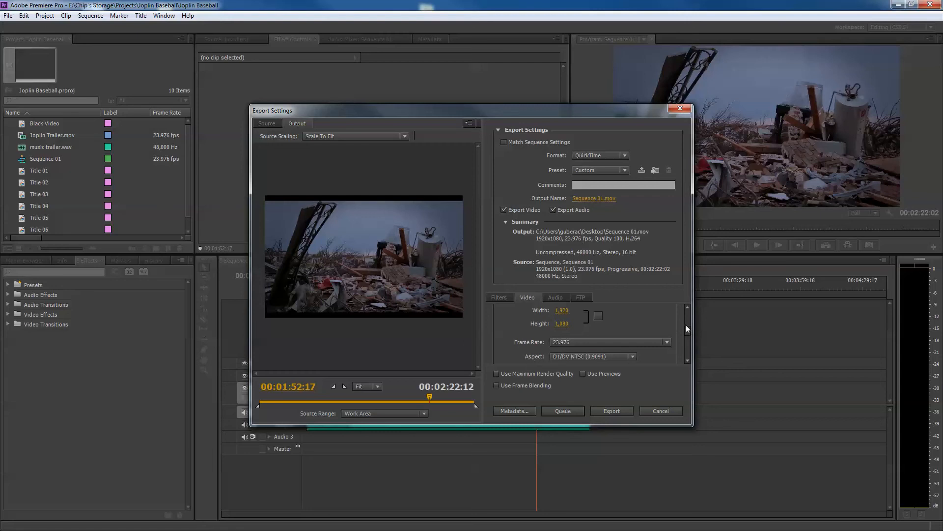
drag(686, 331, 686, 331)
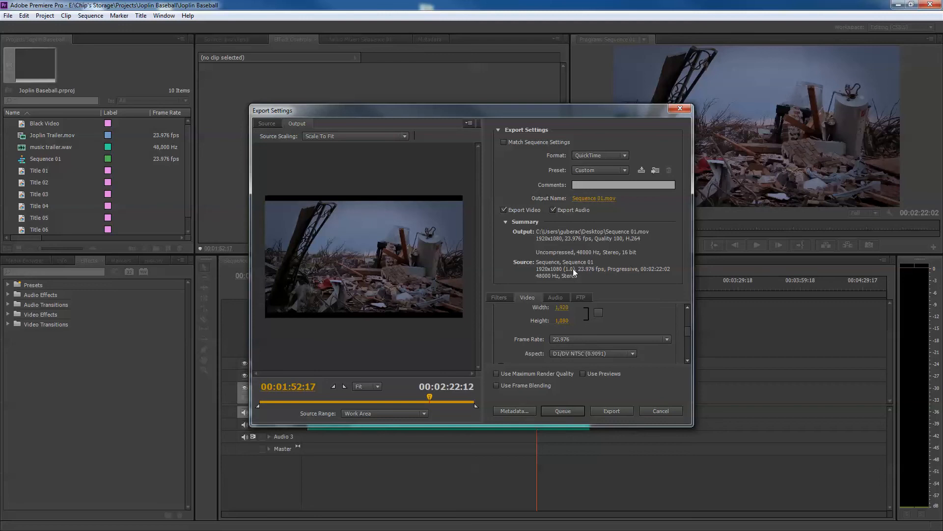
click(594, 355)
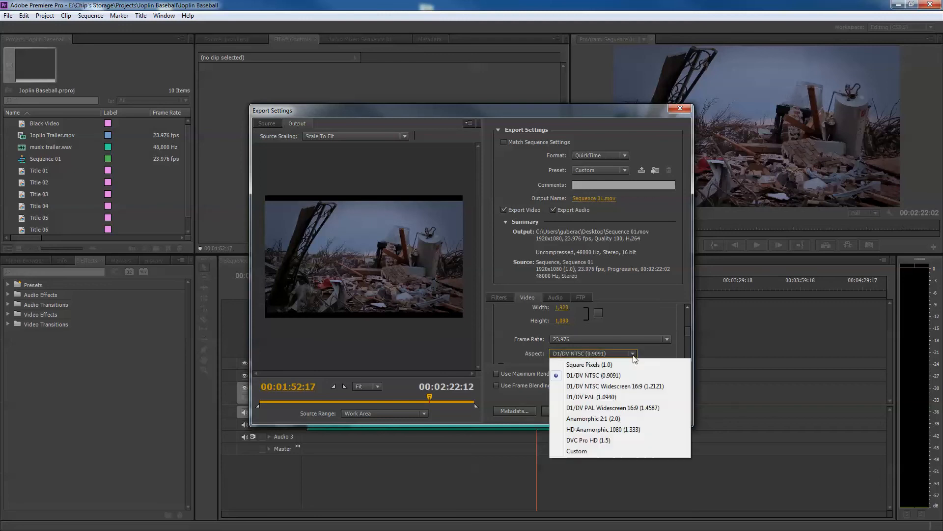
click(611, 366)
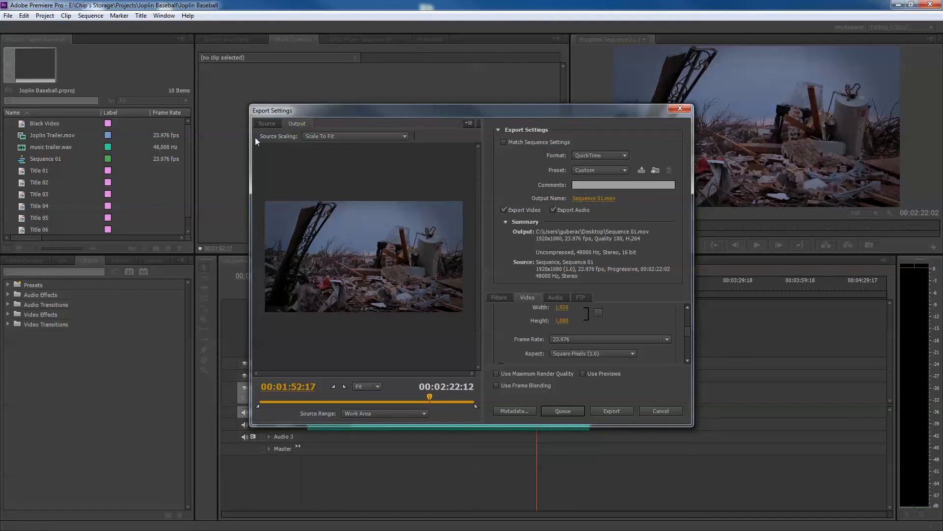
Check the output preview against the source preview with the new frame size and aspect
click(271, 124)
click(295, 122)
click(279, 123)
click(295, 125)
Review the audio codec settings of the export and return to the video settings
drag(688, 332, 686, 311)
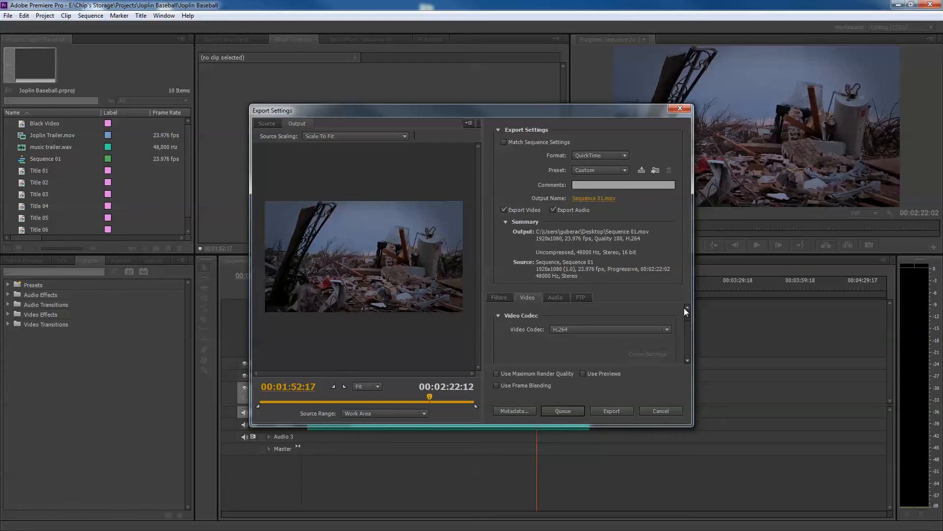
click(554, 295)
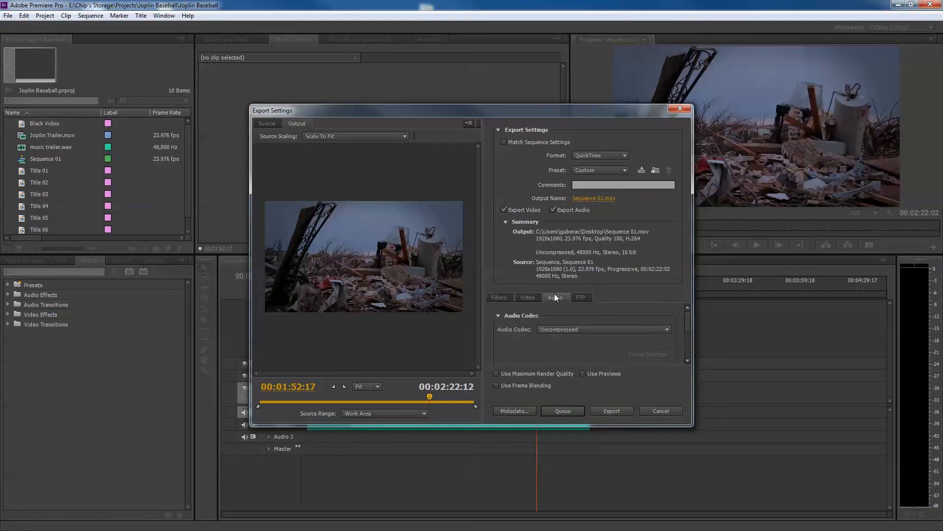
click(525, 298)
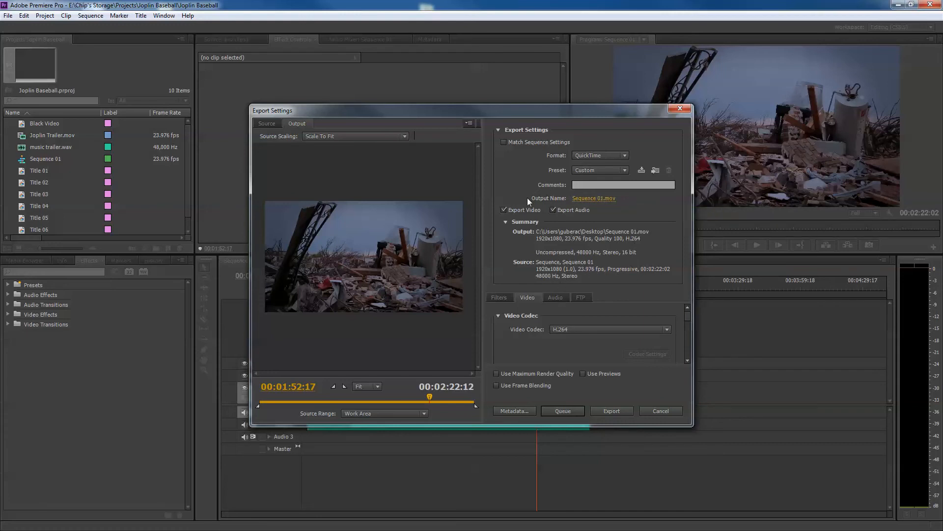
View the output file's name and save location options and close them without saving
click(588, 198)
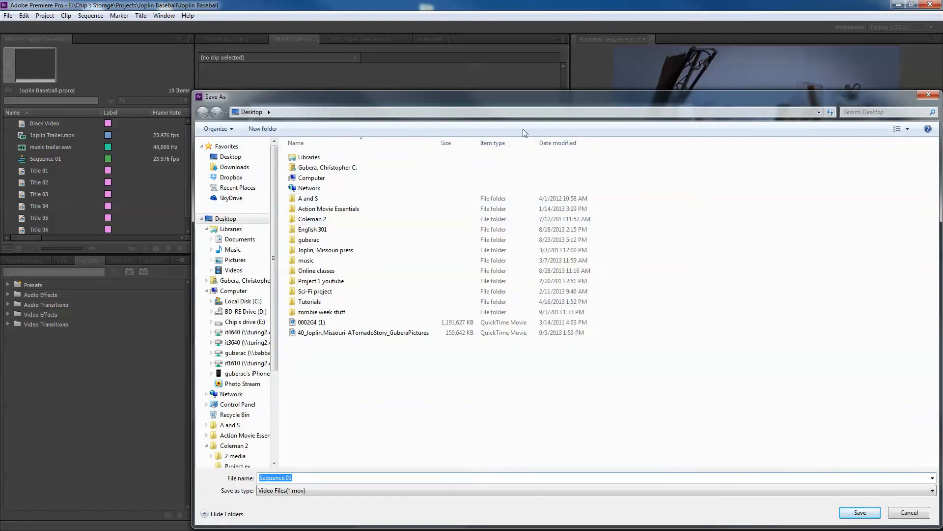
drag(490, 101, 400, 87)
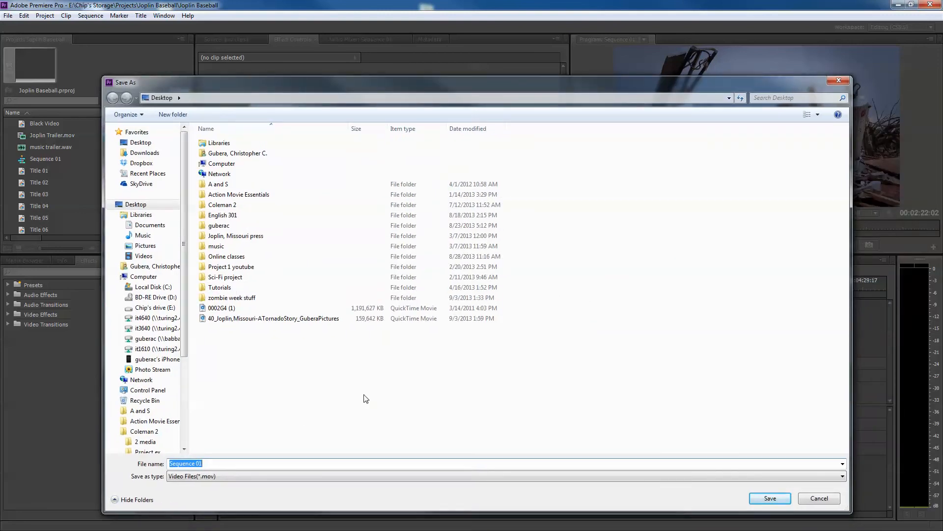
click(840, 81)
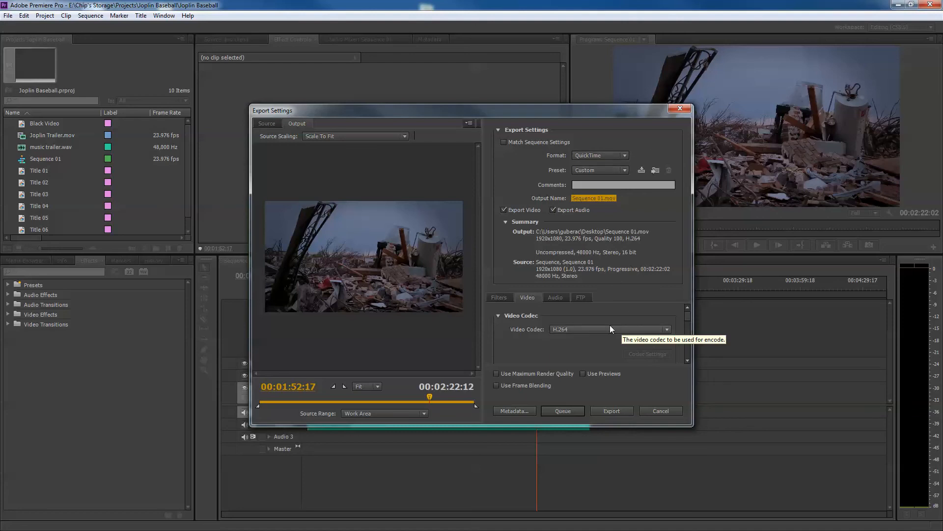
Set the export format to H.264 and choose the YouTube HD 1080p 23.976 preset
click(625, 156)
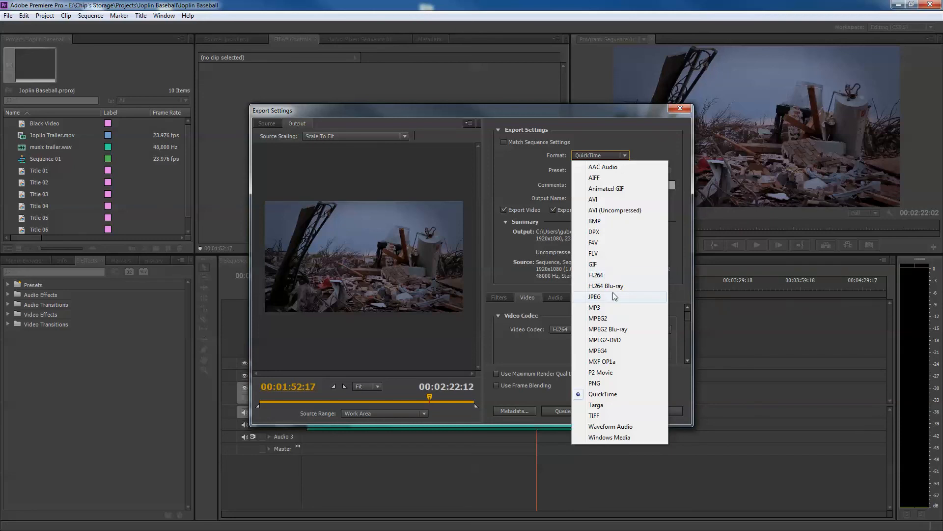
click(594, 275)
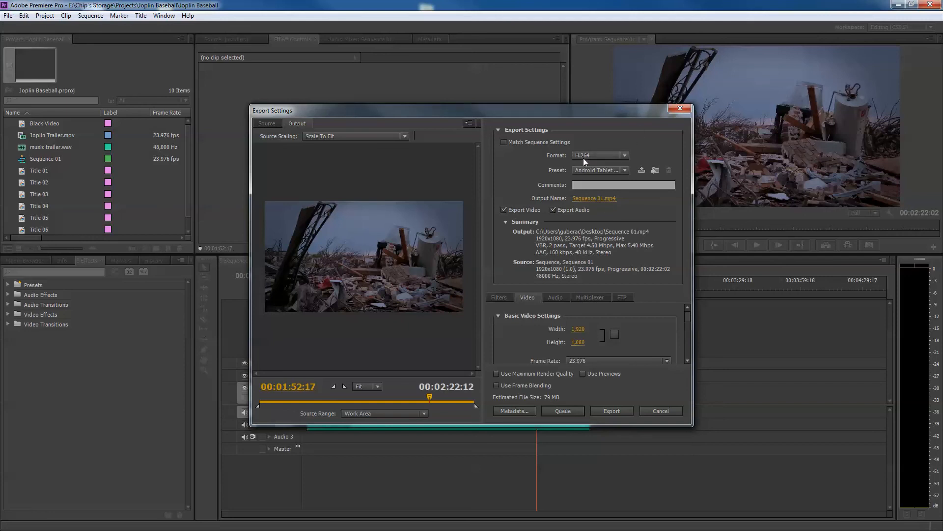
click(625, 170)
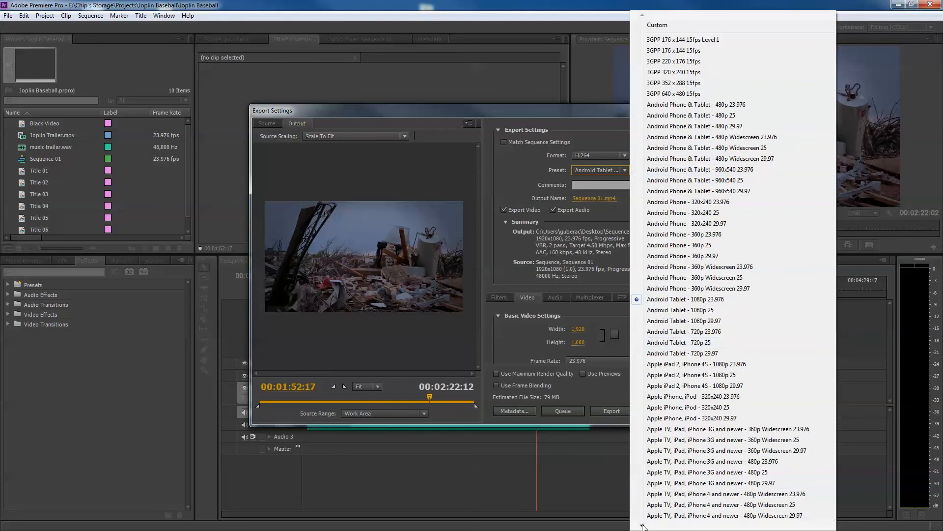
mouse_move(643, 527)
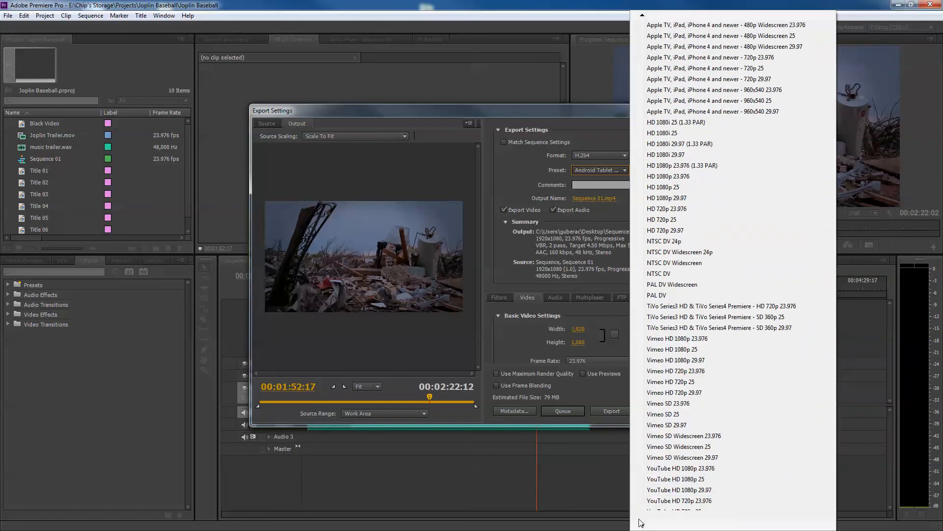
scroll(789, 389, down, 2)
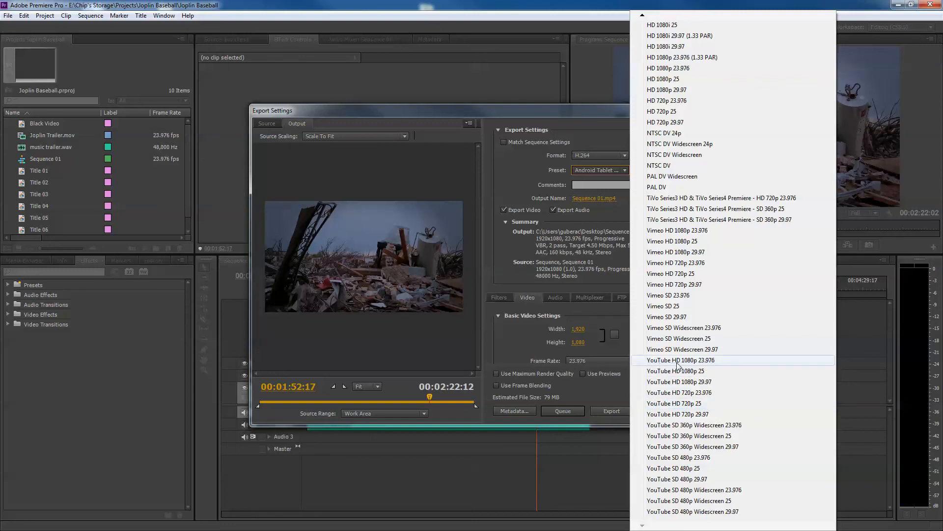
click(710, 365)
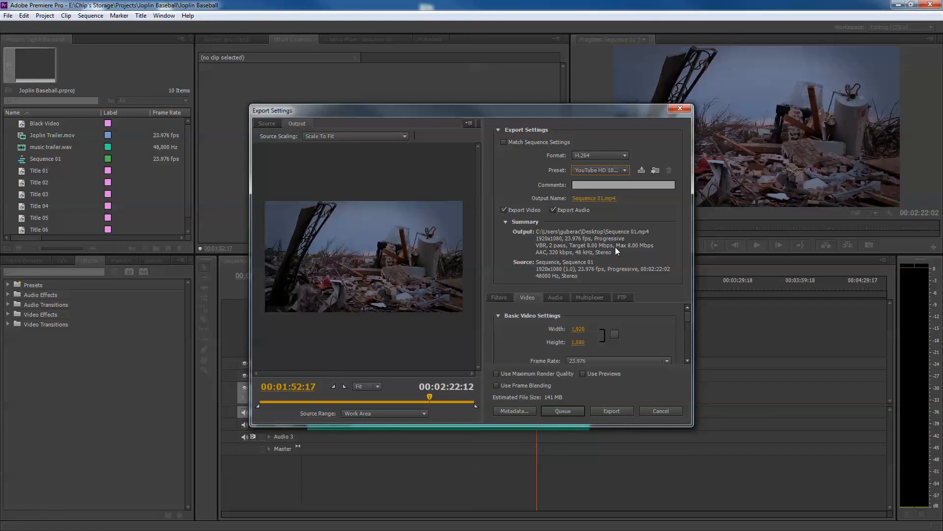
Review the preset's bitrate encoding, target bitrate and maximum bitrate settings
drag(688, 319, 687, 345)
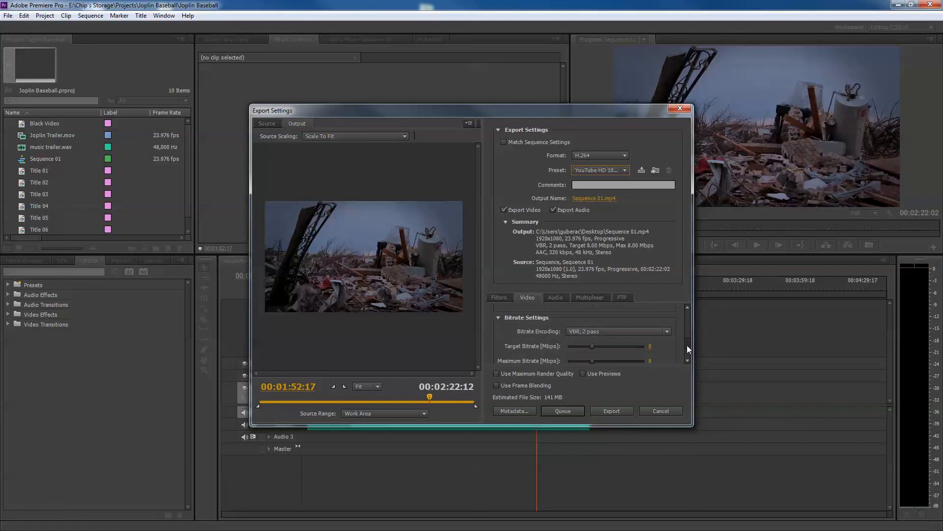
drag(687, 345, 686, 347)
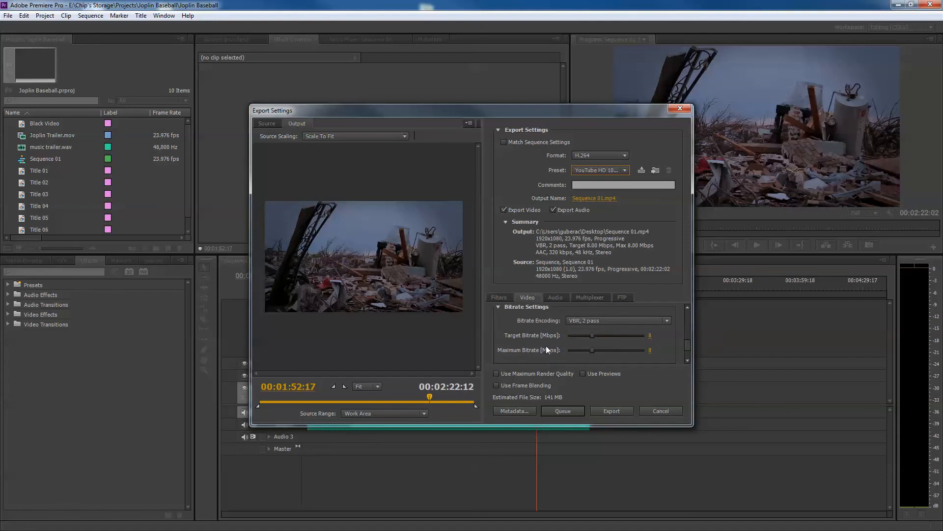
drag(688, 346, 688, 347)
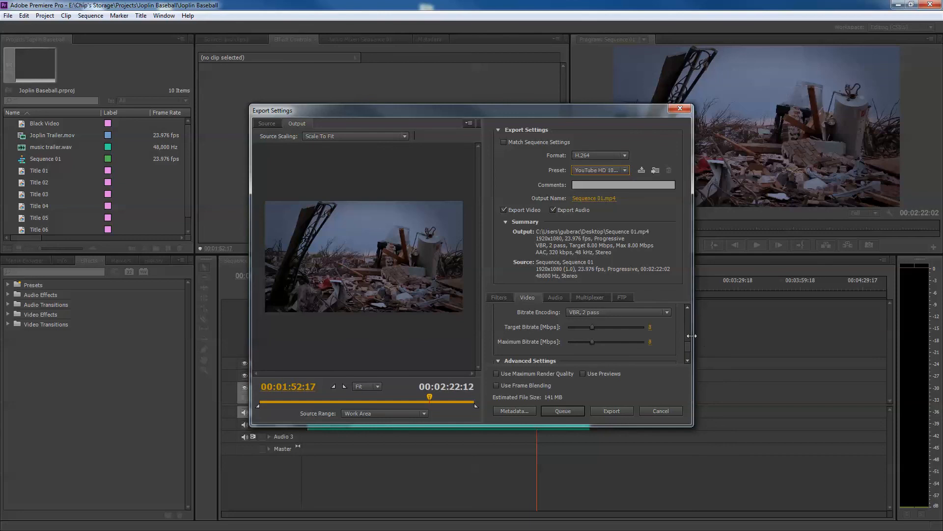
drag(688, 343, 691, 307)
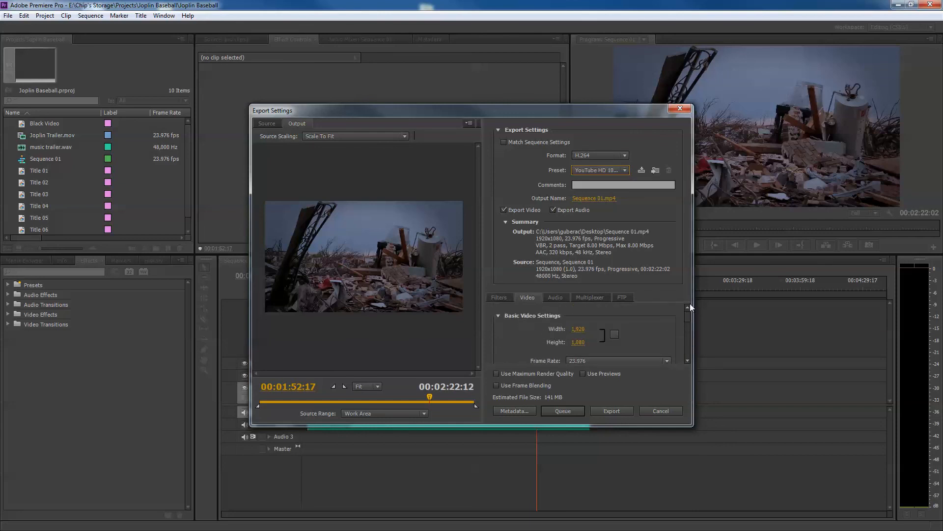
Set both the target bitrate and the maximum bitrate of the H.264 export to 8 Mbps
scroll(690, 317, down, 3)
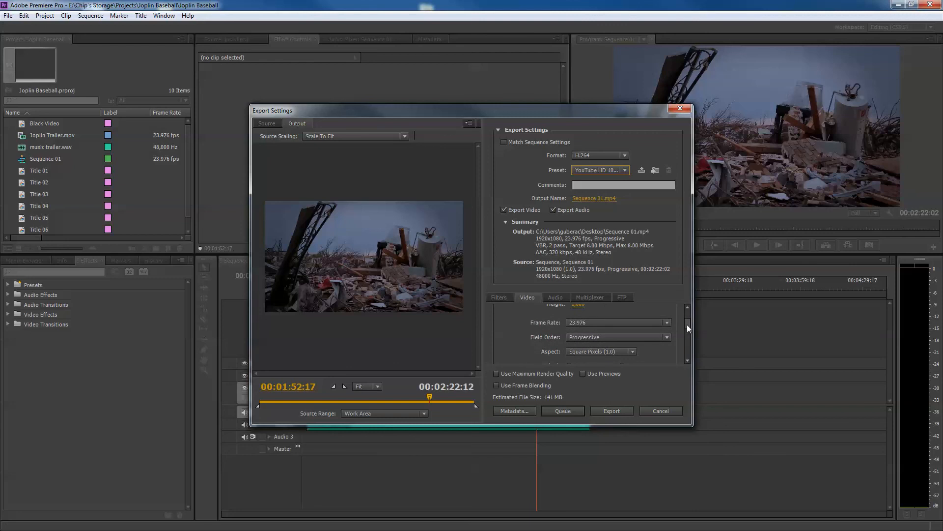
scroll(687, 326, down, 2)
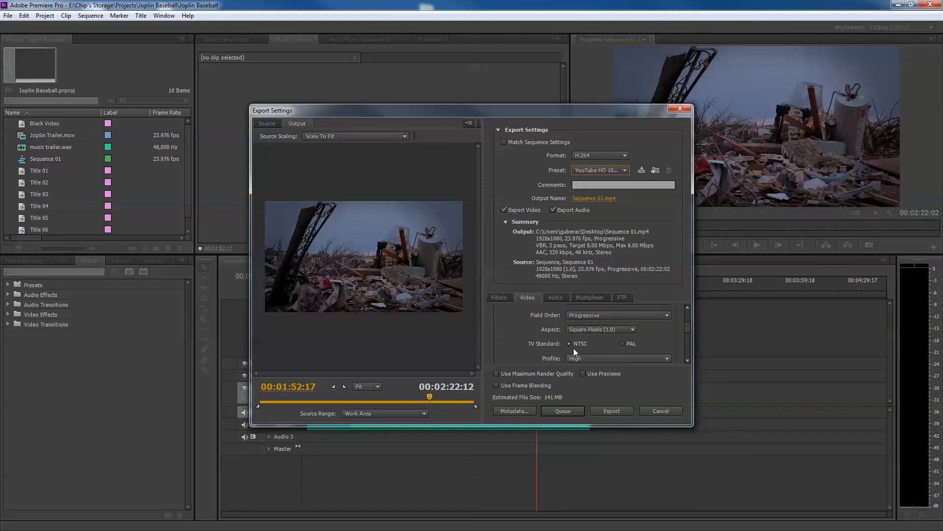
drag(688, 326, 687, 342)
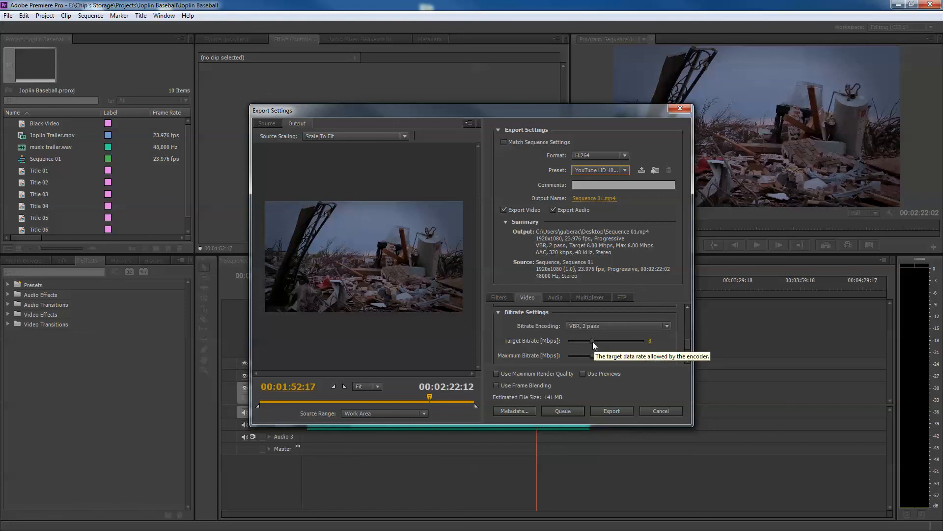
mouse_move(592, 342)
mouse_down()
mouse_move(632, 345)
mouse_move(608, 346)
mouse_up()
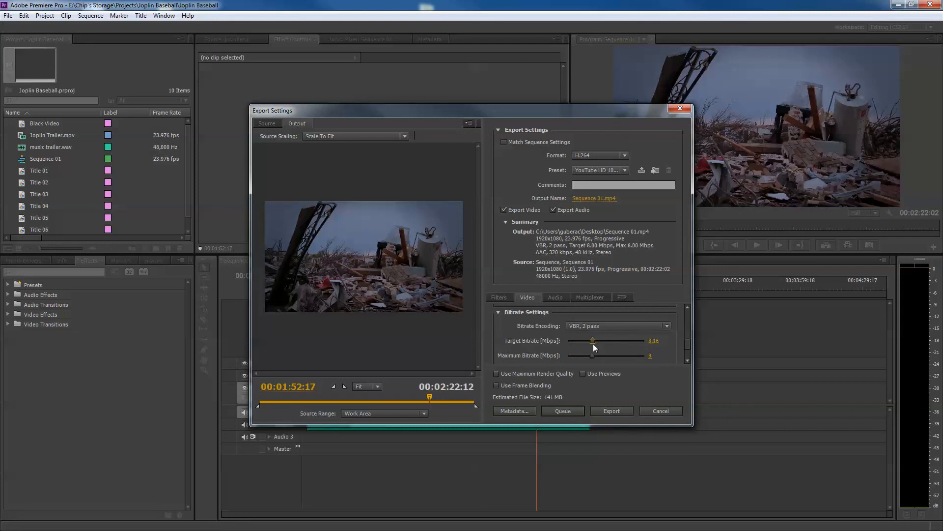
drag(593, 343, 593, 344)
text(8)
click(653, 356)
text(8)
Review the advanced key frame distance setting and return to the basic video settings
drag(688, 344, 688, 347)
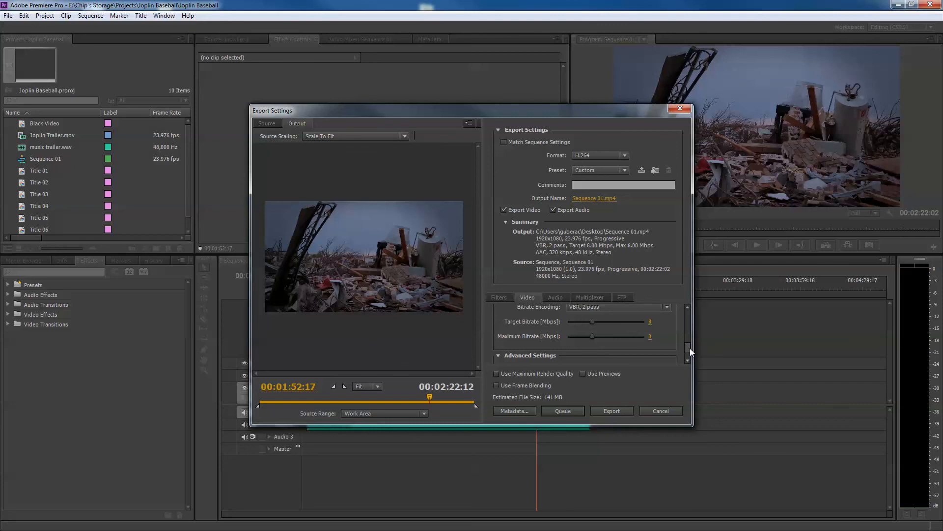
drag(689, 346, 689, 347)
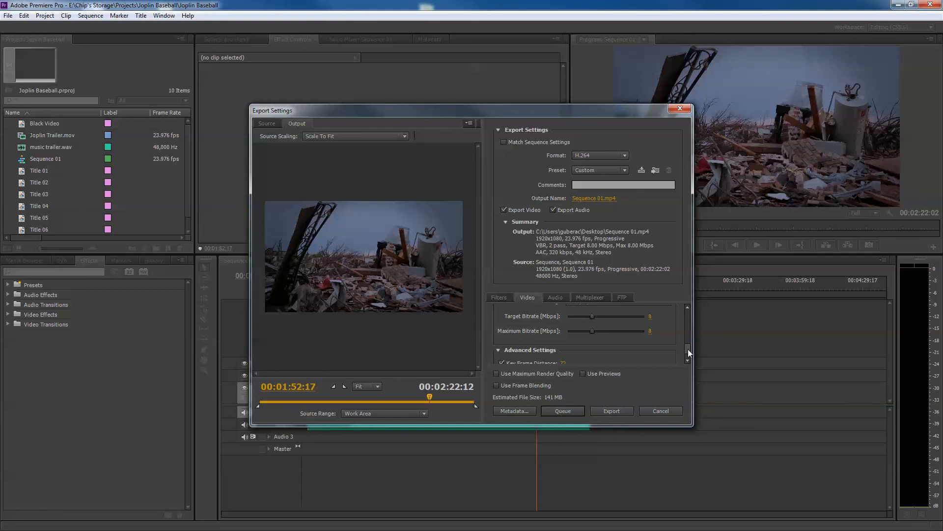
drag(688, 348, 687, 358)
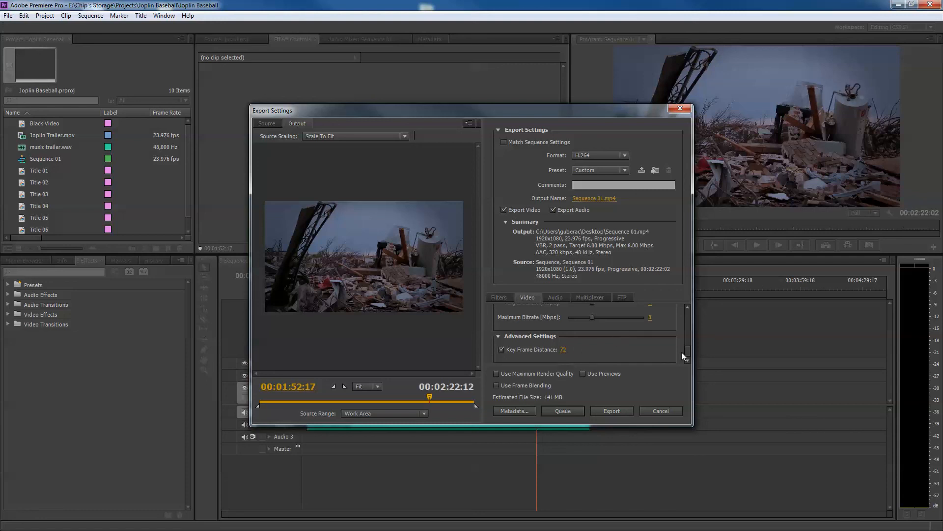
drag(689, 349, 691, 341)
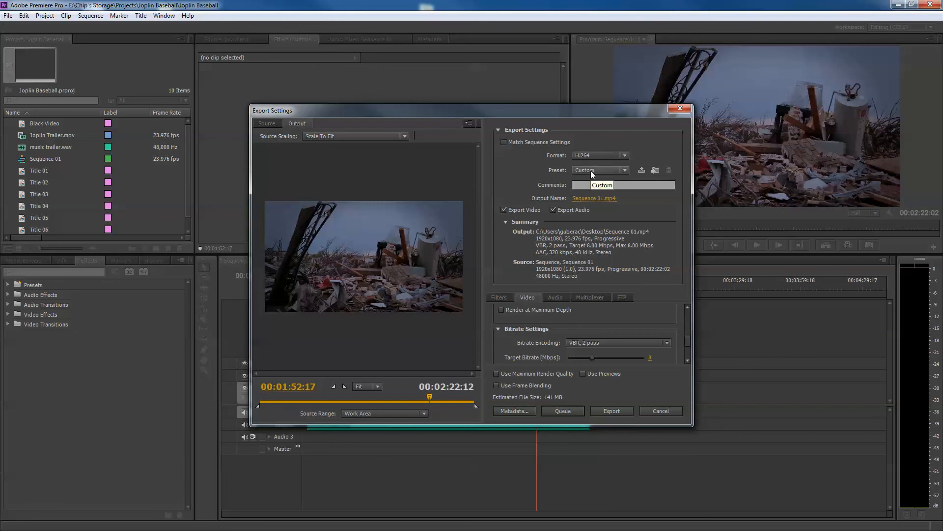
drag(687, 350, 690, 316)
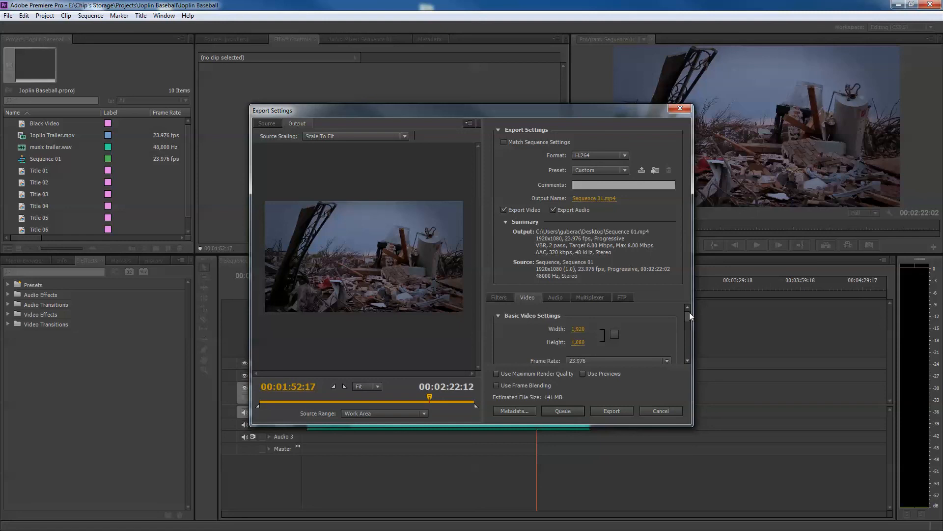